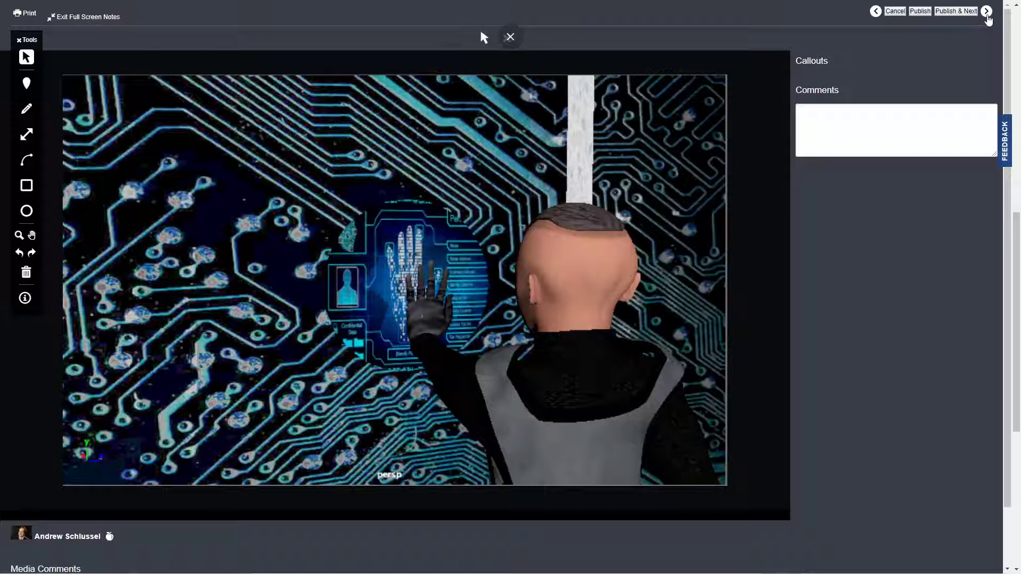
# Page through the posted character and set renders in full-screen notes, returning to the hand-scanner shot before leaving full screen
pyautogui.click(987, 15)
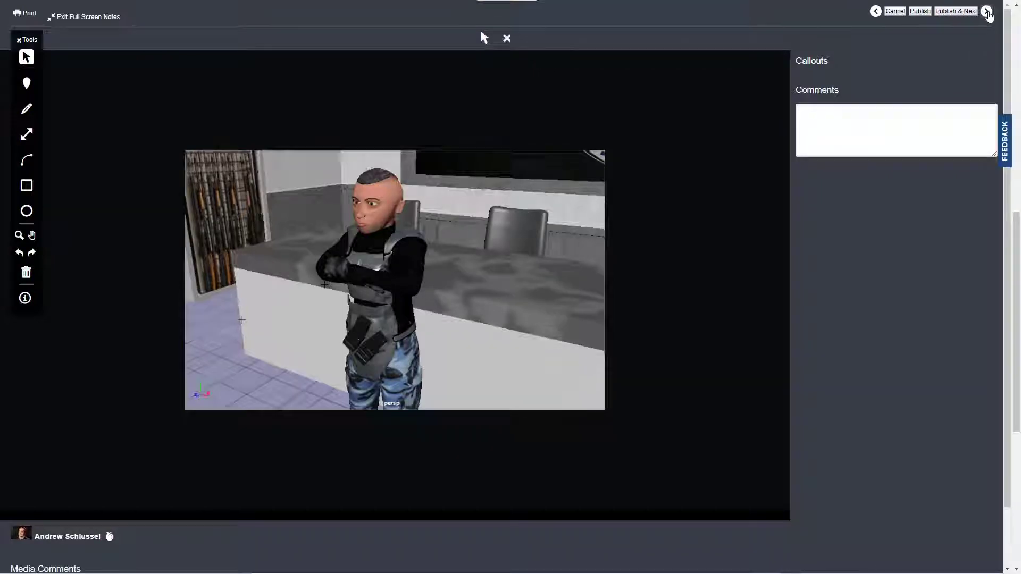
pyautogui.click(987, 12)
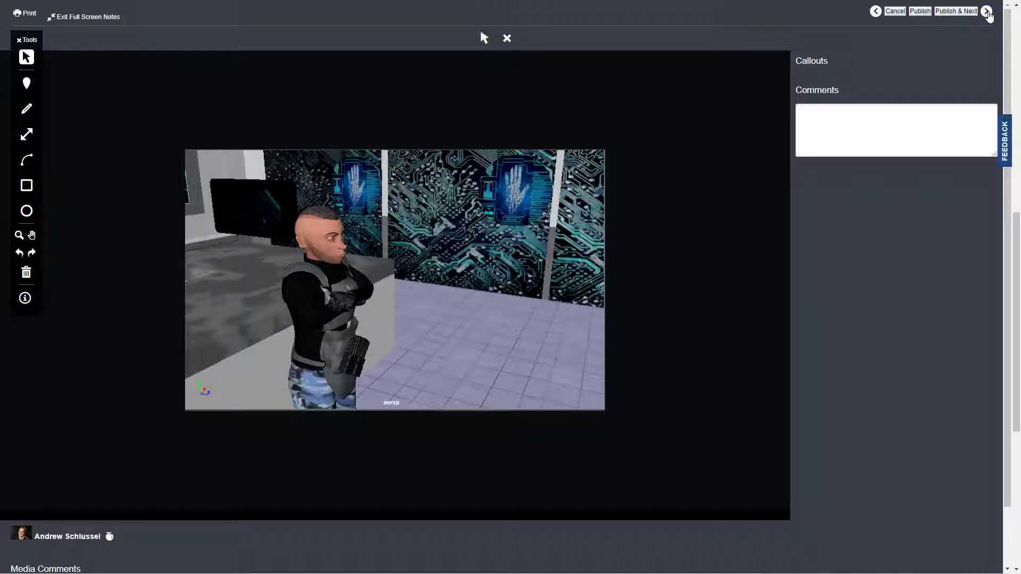
pyautogui.click(987, 11)
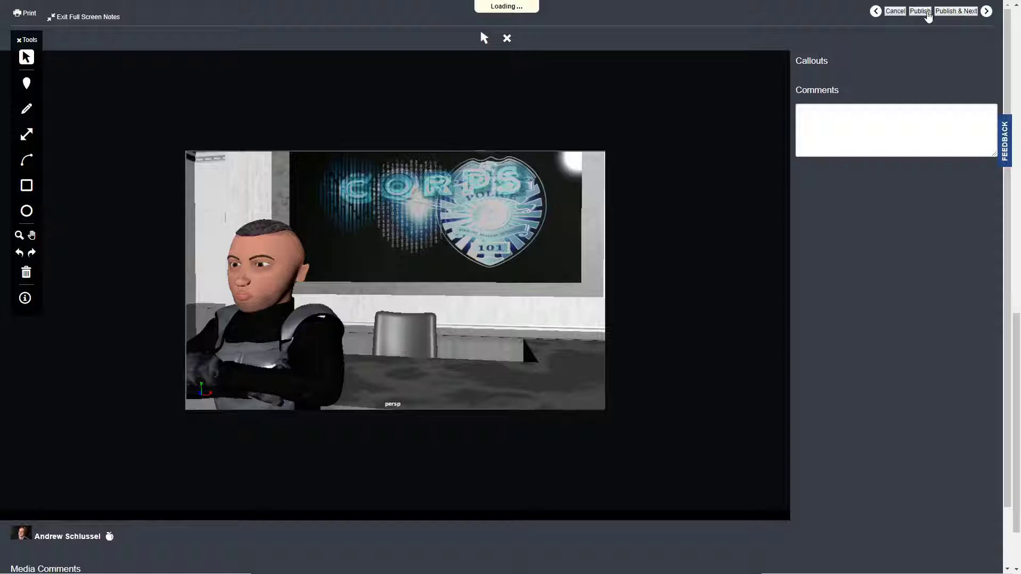
pyautogui.click(877, 11)
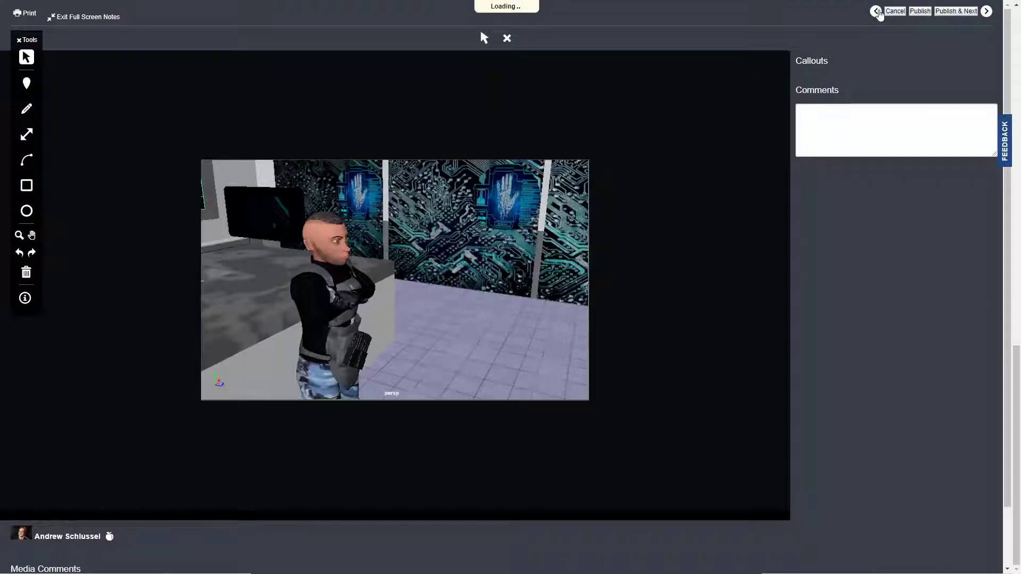
pyautogui.click(987, 11)
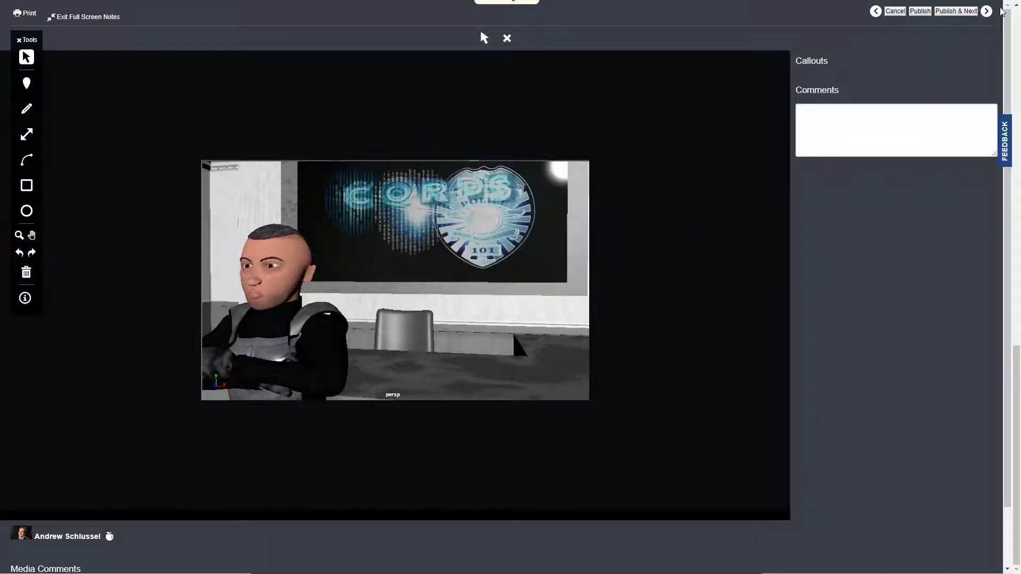
pyautogui.click(987, 11)
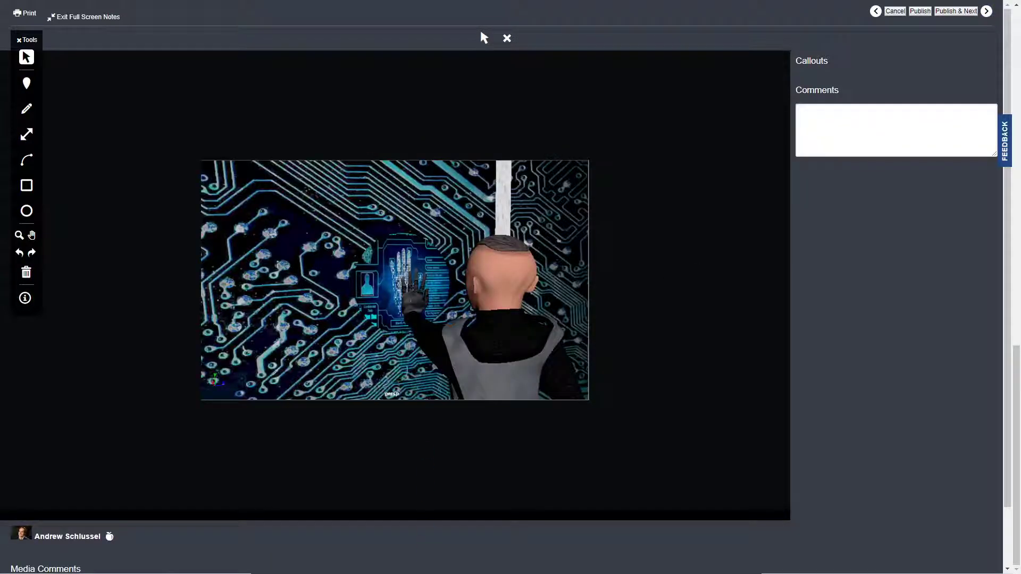
pyautogui.press('Escape')
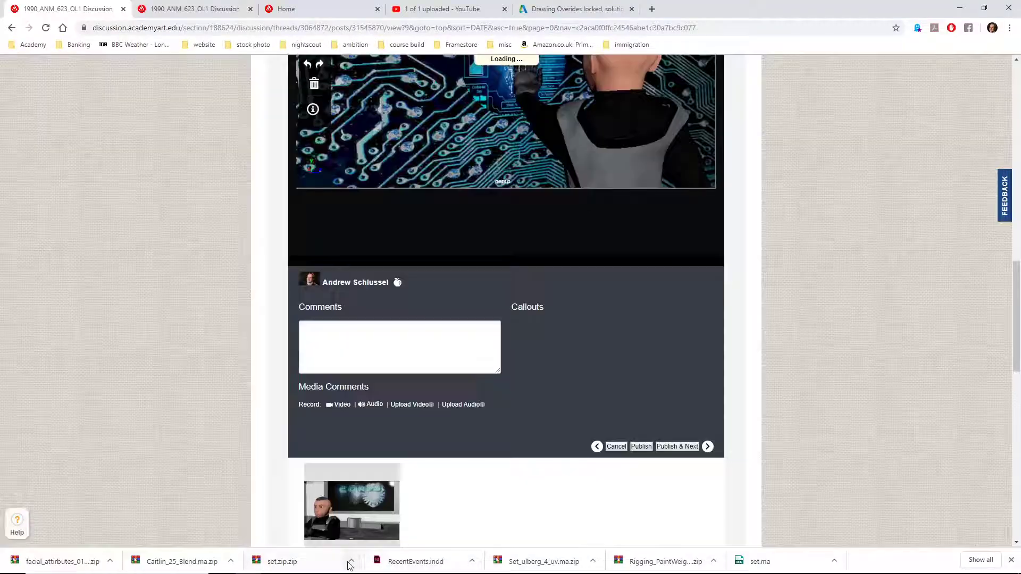
# Switch to the Maya scene Sidar_Grav_Environment_04 and open the phong1 material attributes of the tiled floor
pyautogui.moveTo(350, 567)
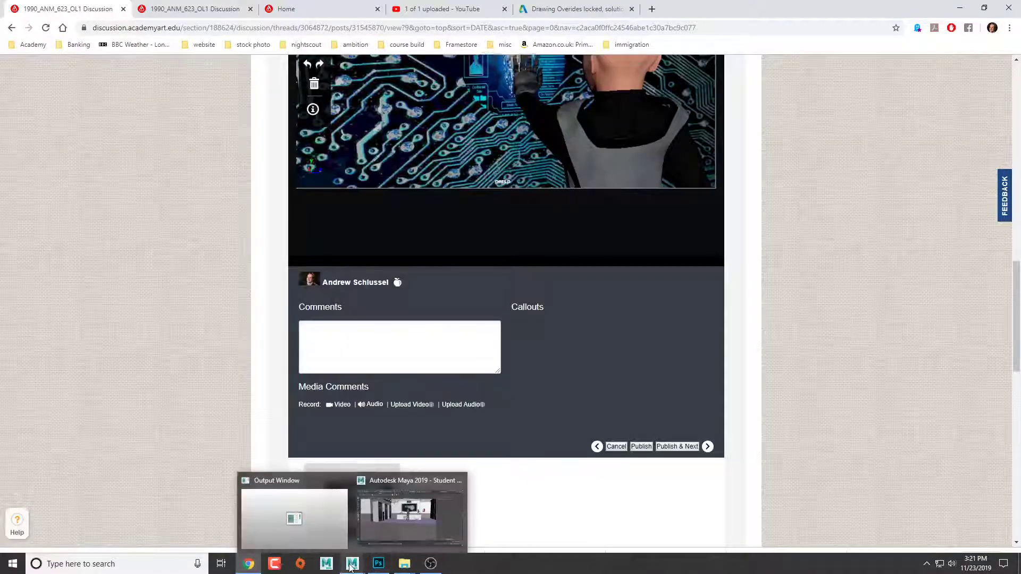
pyautogui.click(386, 521)
pyautogui.keyDown('alt'); pyautogui.moveTo(372, 410); pyautogui.dragTo(397, 353); pyautogui.keyUp('alt')
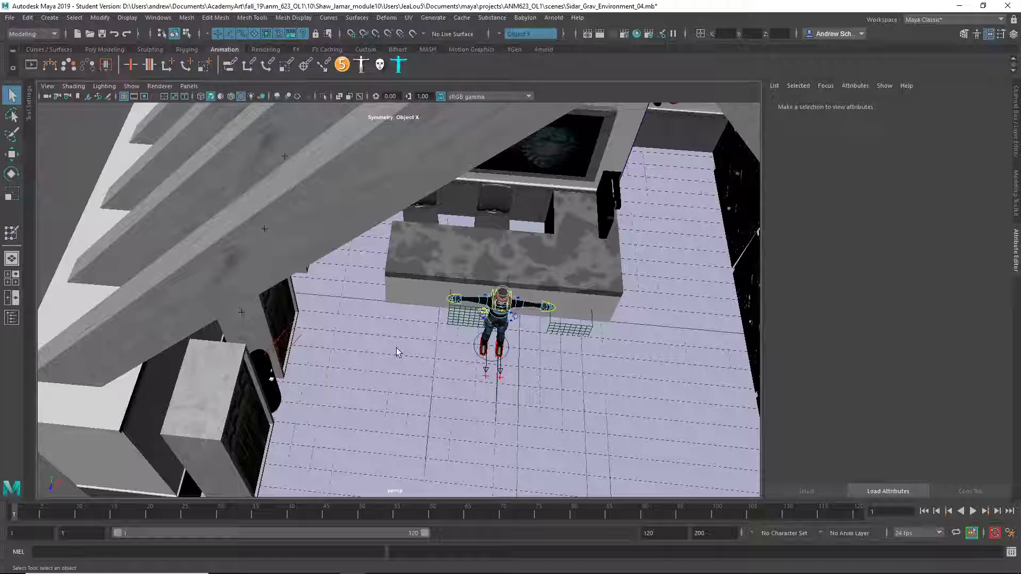
pyautogui.keyDown('alt'); pyautogui.moveTo(384, 410); pyautogui.dragTo(313, 249, button='middle'); pyautogui.keyUp('alt')
pyautogui.moveTo(312, 248)
pyautogui.keyDown('alt'); pyautogui.mouseDown(button='right')
pyautogui.moveTo(317, 278)
pyautogui.moveTo(314, 249)
pyautogui.mouseUp(button='right'); pyautogui.keyUp('alt')
pyautogui.click(377, 307)
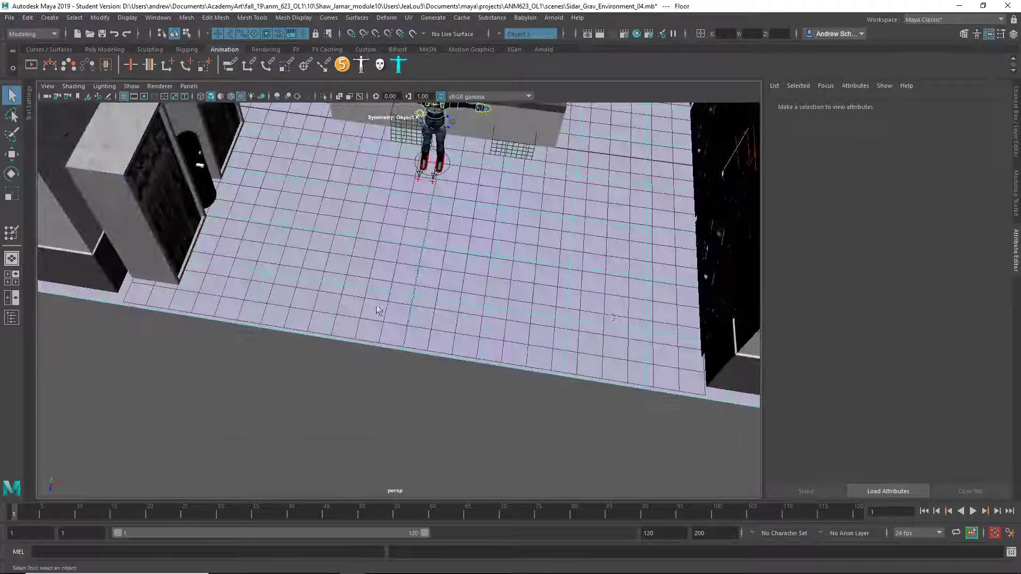
pyautogui.click(862, 104)
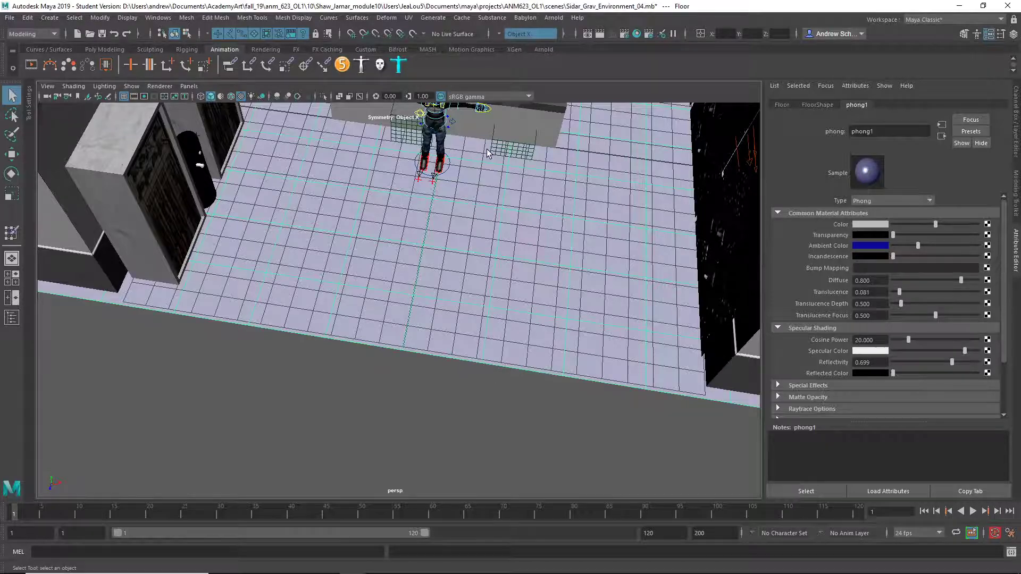
# Select the black monitor on the desk and view it from the front of the room
pyautogui.keyDown('alt'); pyautogui.moveTo(510, 269); pyautogui.dragTo(521, 227); pyautogui.keyUp('alt')
pyautogui.keyDown('alt'); pyautogui.moveTo(528, 181); pyautogui.dragTo(479, 353, button='middle'); pyautogui.keyUp('alt')
pyautogui.keyDown('alt'); pyautogui.moveTo(450, 313); pyautogui.dragTo(817, 309, button='right'); pyautogui.keyUp('alt')
pyautogui.moveTo(600, 202)
pyautogui.keyDown('alt'); pyautogui.mouseDown()
pyautogui.moveTo(624, 201)
pyautogui.moveTo(605, 203)
pyautogui.mouseUp(); pyautogui.keyUp('alt')
pyautogui.click(644, 175)
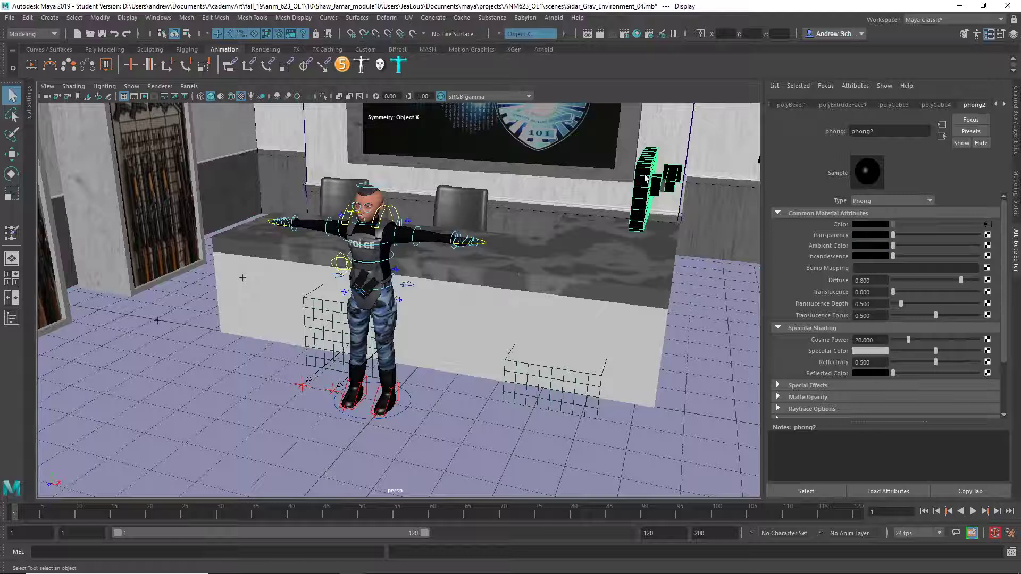
pyautogui.keyDown('alt'); pyautogui.moveTo(645, 177); pyautogui.dragTo(619, 176); pyautogui.keyUp('alt')
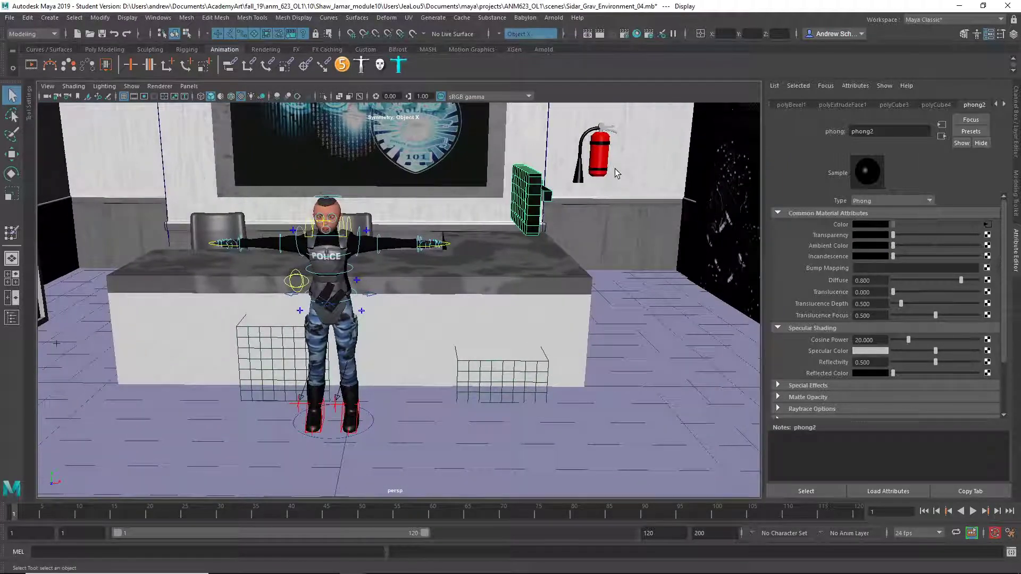
# Select the fire extinguisher, a chair, a gun rack, the wall sign and the vent in turn to review the props
pyautogui.click(597, 158)
pyautogui.click(209, 230)
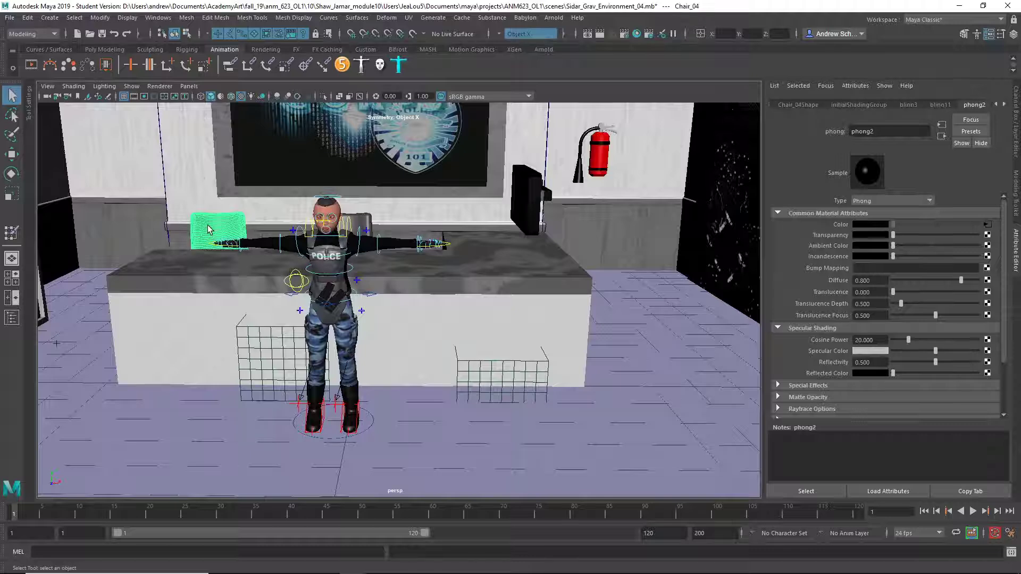
pyautogui.keyDown('alt'); pyautogui.moveTo(206, 250); pyautogui.dragTo(196, 233); pyautogui.keyUp('alt')
pyautogui.click(197, 230)
pyautogui.click(149, 195)
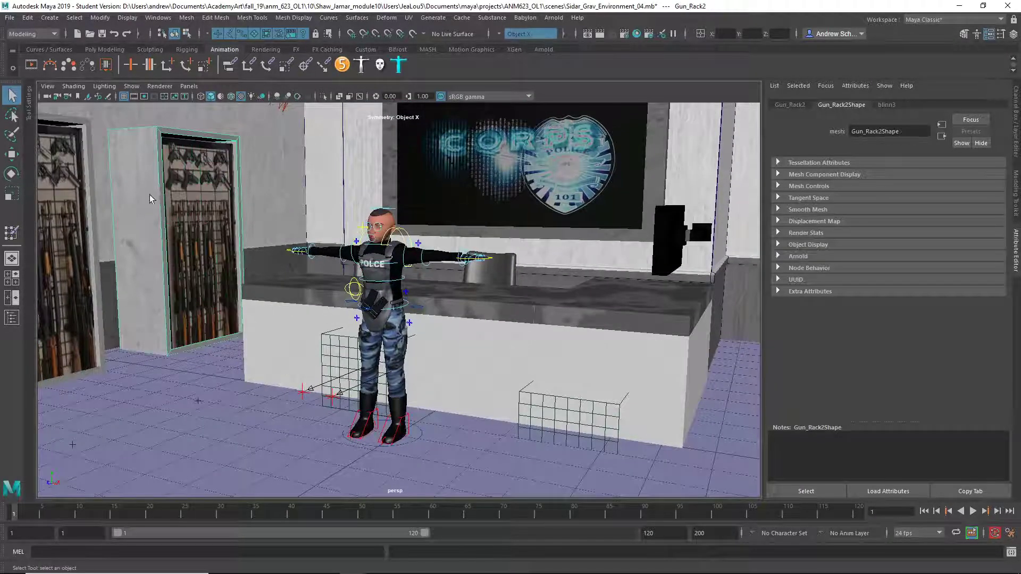
pyautogui.click(390, 172)
pyautogui.scroll(-6, 391, 172)
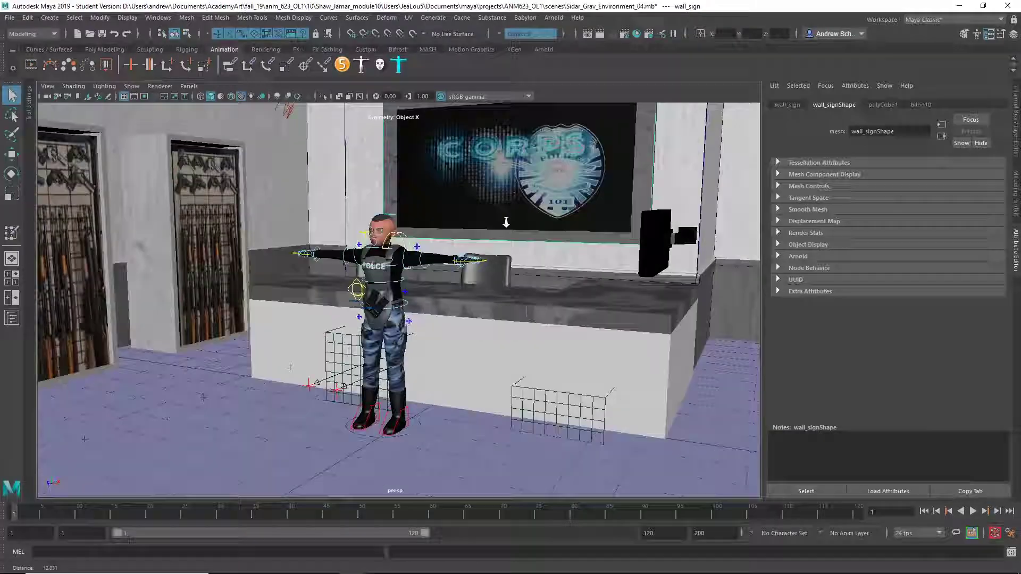
pyautogui.click(470, 178)
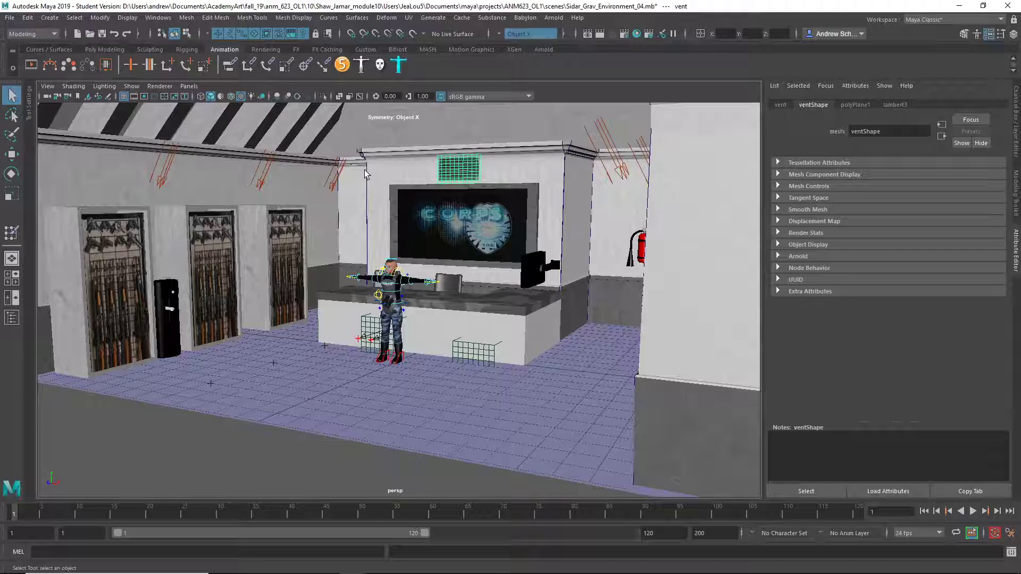
# Examine the ceiling beams and the side wall with the hand-scanner panels, selecting that wall and framing it
pyautogui.keyDown('alt'); pyautogui.moveTo(365, 170); pyautogui.dragTo(512, 207); pyautogui.keyUp('alt')
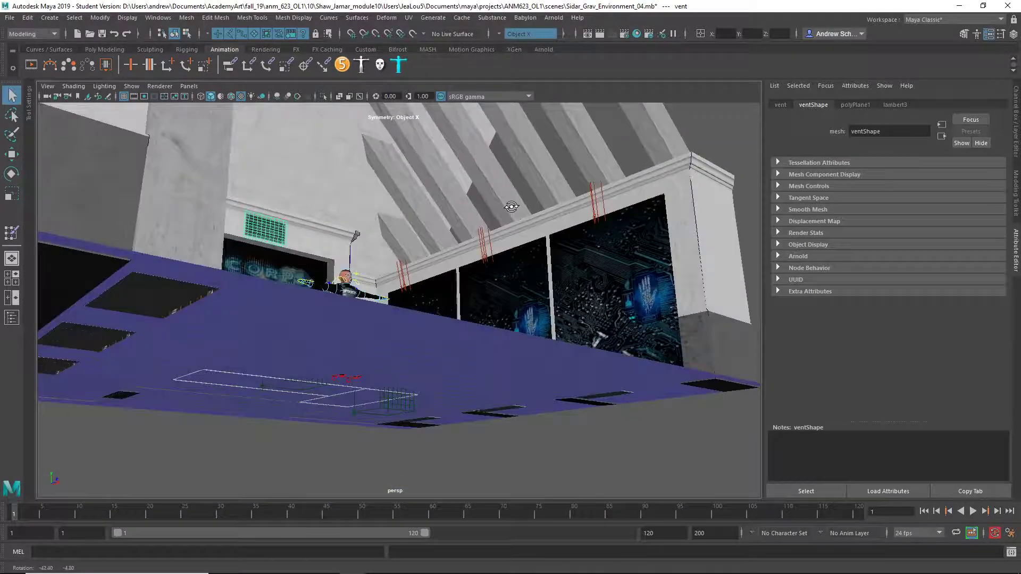
pyautogui.click(539, 187)
pyautogui.keyDown('alt'); pyautogui.moveTo(579, 199); pyautogui.dragTo(619, 360); pyautogui.keyUp('alt')
pyautogui.click(649, 344)
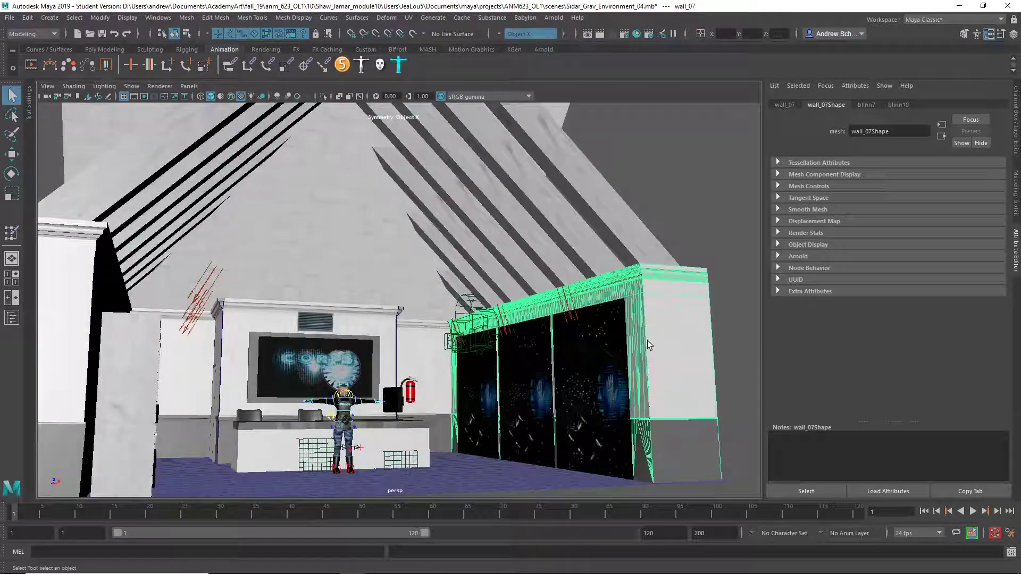
pyautogui.press('f')
pyautogui.keyDown('alt'); pyautogui.moveTo(727, 395); pyautogui.dragTo(791, 388); pyautogui.keyUp('alt')
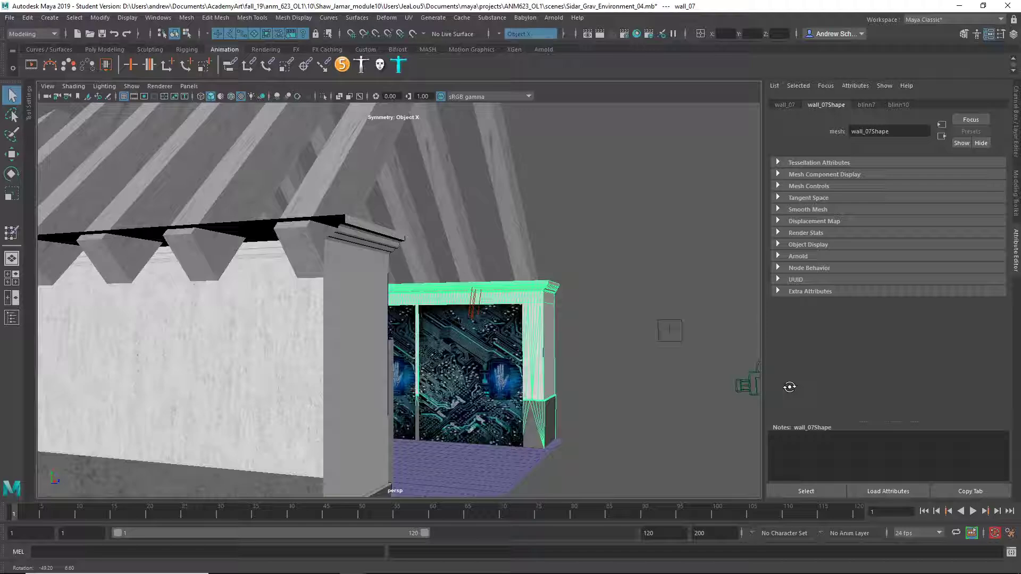
pyautogui.keyDown('alt'); pyautogui.moveTo(592, 388); pyautogui.dragTo(511, 406); pyautogui.keyUp('alt')
pyautogui.keyDown('alt'); pyautogui.moveTo(409, 382); pyautogui.dragTo(843, 389, button='right'); pyautogui.keyUp('alt')
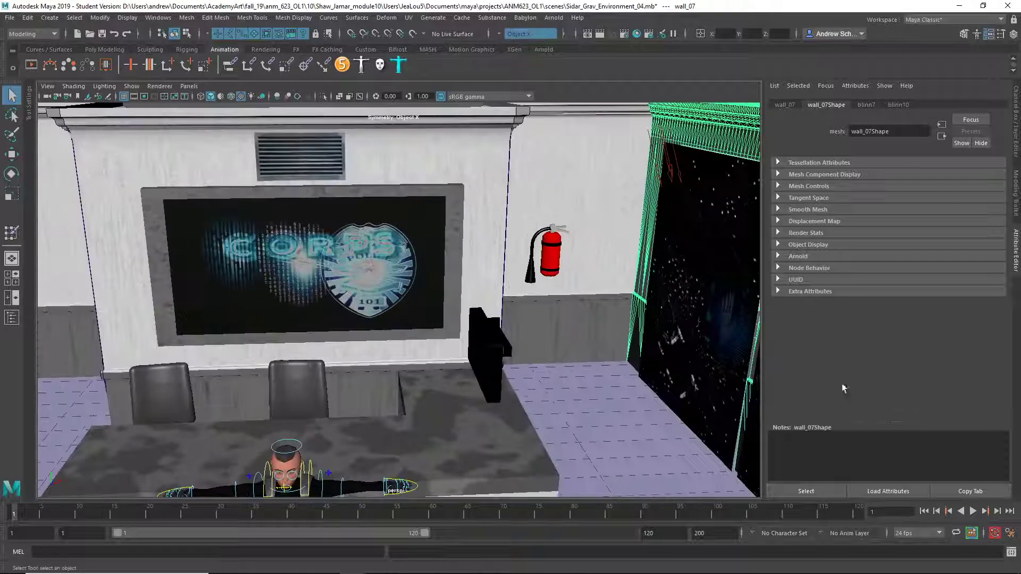
# Select the desk and open the stucco texture feeding the color of its blinn8 material
pyautogui.click(456, 395)
pyautogui.keyDown('alt'); pyautogui.moveTo(456, 394); pyautogui.dragTo(517, 381); pyautogui.keyUp('alt')
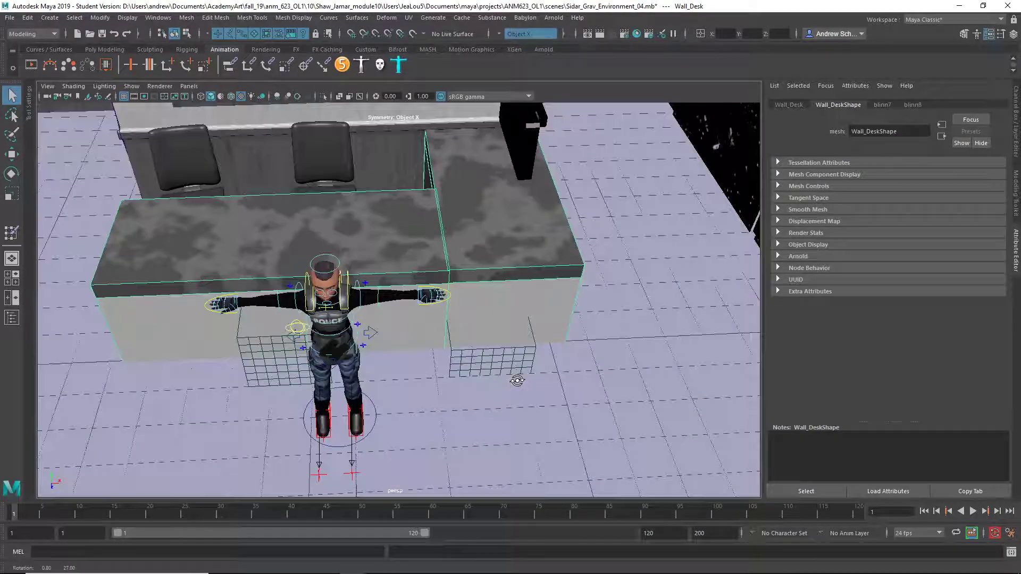
pyautogui.keyDown('alt'); pyautogui.moveTo(518, 380); pyautogui.dragTo(511, 323, button='middle'); pyautogui.keyUp('alt')
pyautogui.keyDown('alt'); pyautogui.moveTo(512, 323); pyautogui.dragTo(557, 379); pyautogui.keyUp('alt')
pyautogui.scroll(3, 557, 380)
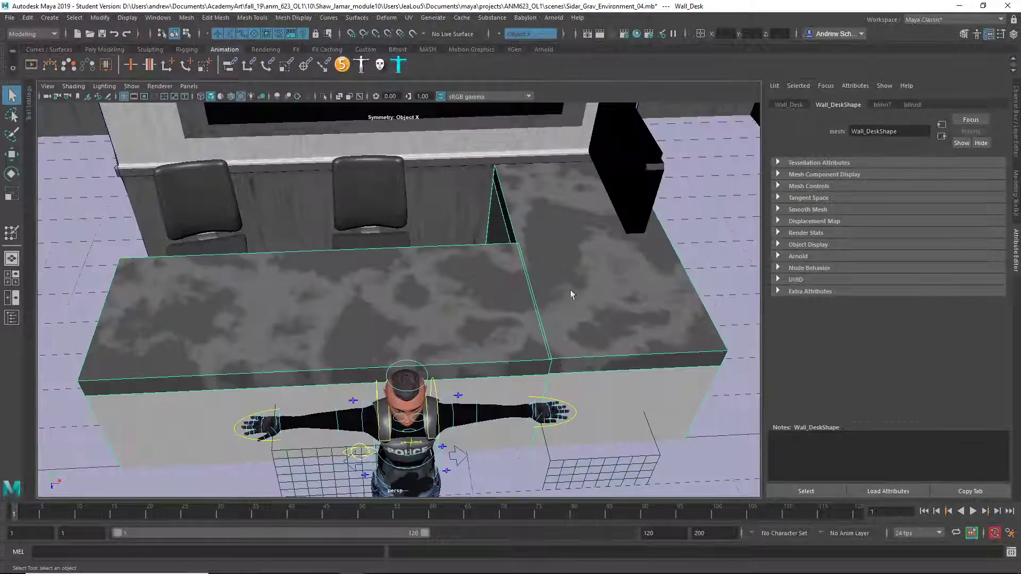
pyautogui.click(913, 105)
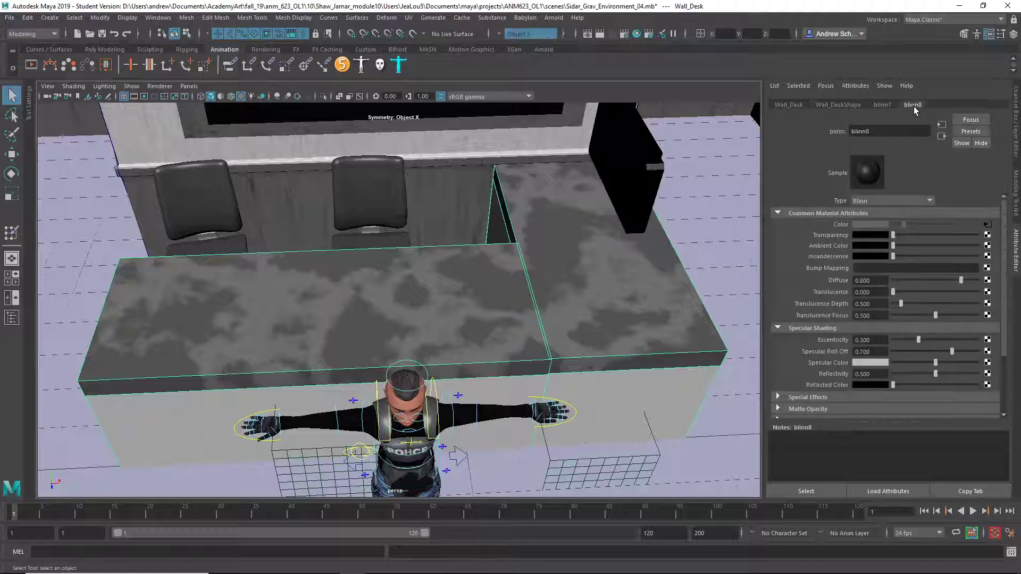
pyautogui.click(985, 228)
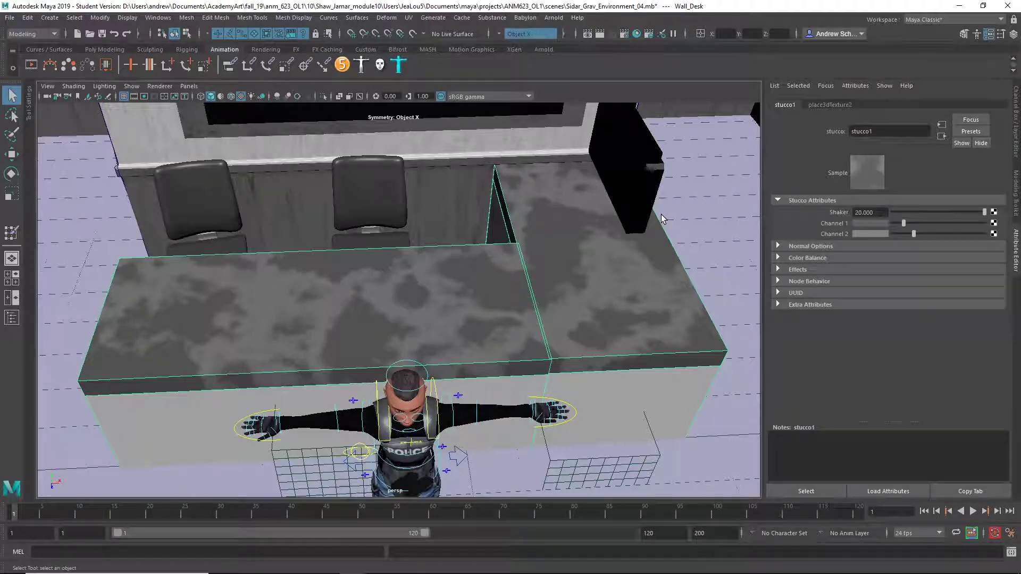
# Select the CORPS wall sign and open the image file texture connected to its blinn10 material's color
pyautogui.keyDown('alt'); pyautogui.moveTo(611, 186); pyautogui.dragTo(574, 150); pyautogui.keyUp('alt')
pyautogui.keyDown('alt'); pyautogui.moveTo(606, 161); pyautogui.dragTo(658, 316, button='middle'); pyautogui.keyUp('alt')
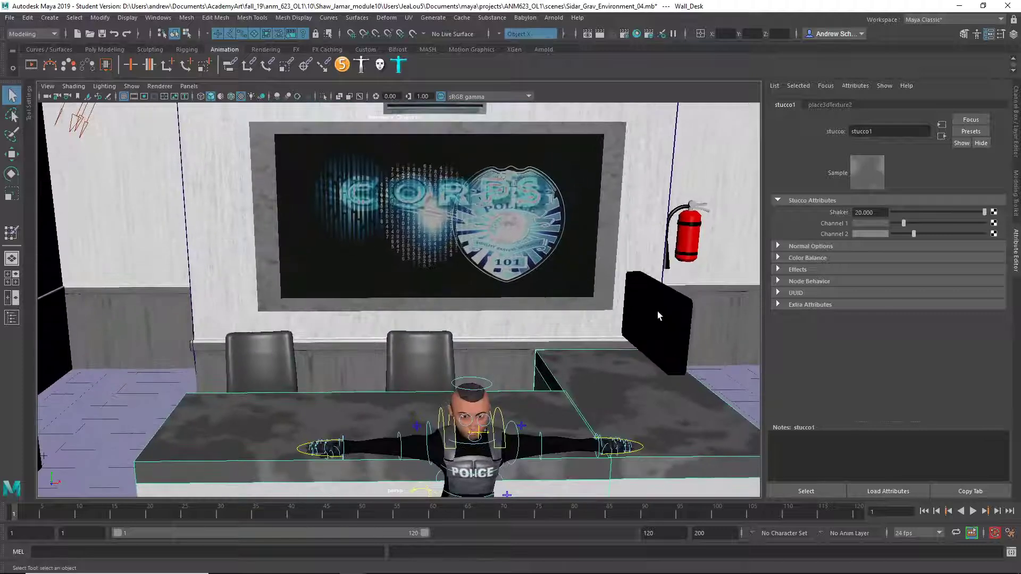
pyautogui.click(611, 183)
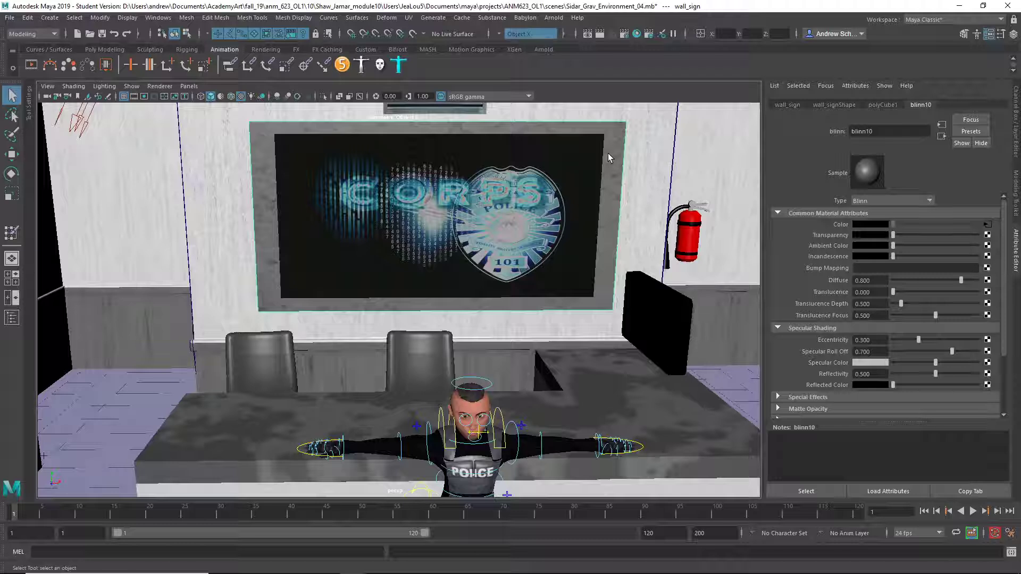
pyautogui.click(987, 225)
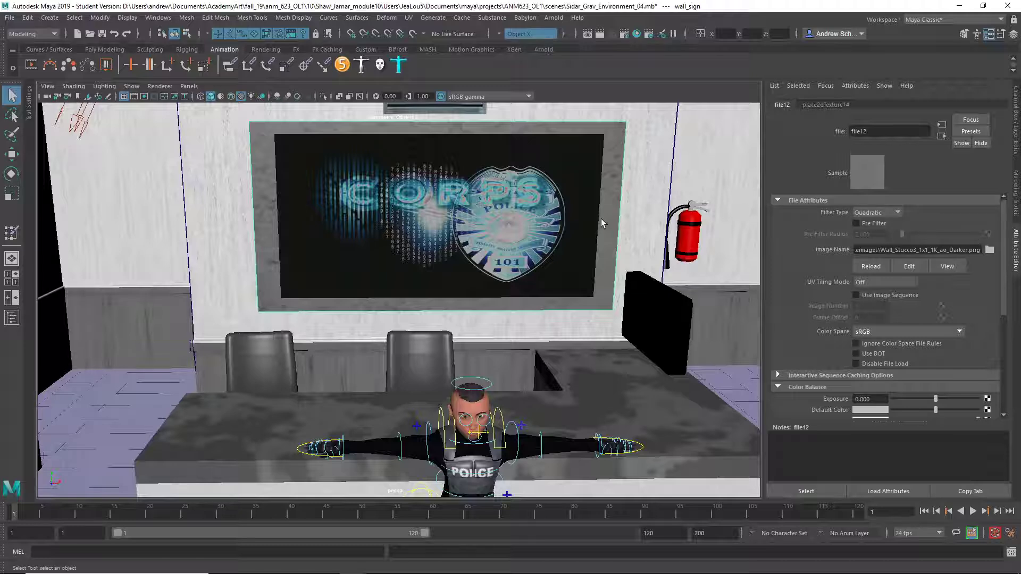
# Examine the police character and how it stands in front of the desk from several angles and distances
pyautogui.scroll(-5, 601, 220)
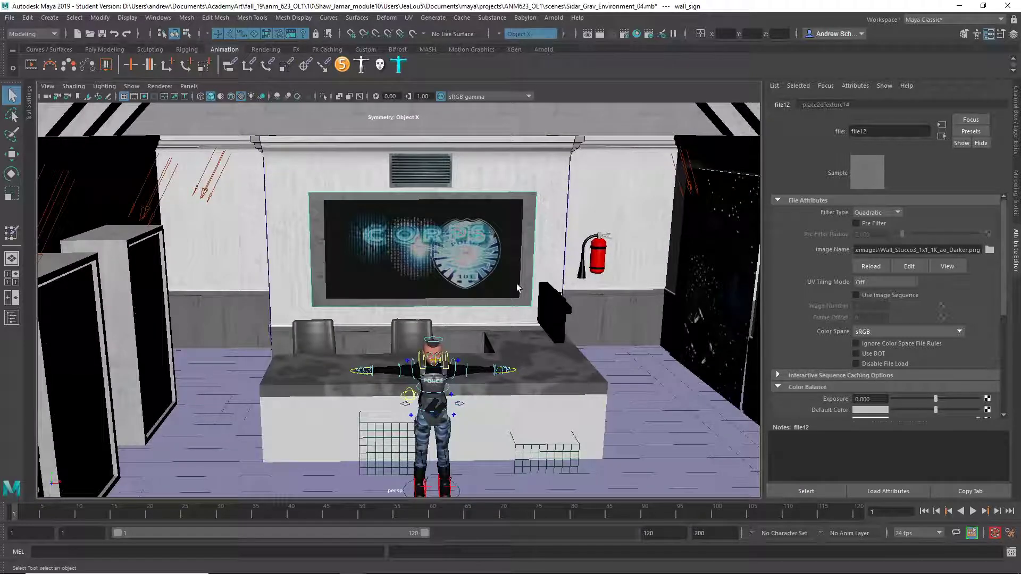
pyautogui.keyDown('alt'); pyautogui.moveTo(432, 268); pyautogui.dragTo(506, 263); pyautogui.keyUp('alt')
pyautogui.keyDown('alt'); pyautogui.moveTo(506, 263); pyautogui.dragTo(545, 425, button='right'); pyautogui.keyUp('alt')
pyautogui.keyDown('alt'); pyautogui.moveTo(545, 425); pyautogui.dragTo(601, 268, button='middle'); pyautogui.keyUp('alt')
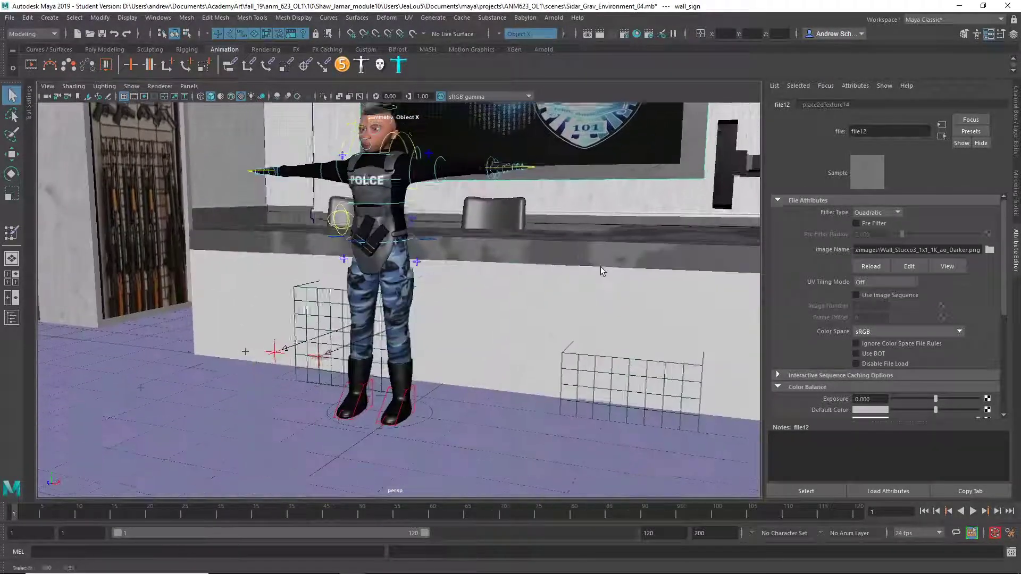
pyautogui.keyDown('alt'); pyautogui.moveTo(601, 267); pyautogui.dragTo(591, 331); pyautogui.keyUp('alt')
pyautogui.keyDown('alt'); pyautogui.moveTo(591, 332); pyautogui.dragTo(364, 352, button='right'); pyautogui.keyUp('alt')
pyautogui.keyDown('alt'); pyautogui.moveTo(365, 355); pyautogui.dragTo(462, 309); pyautogui.keyUp('alt')
pyautogui.keyDown('alt'); pyautogui.moveTo(503, 336); pyautogui.dragTo(444, 338); pyautogui.keyUp('alt')
pyautogui.keyDown('alt'); pyautogui.moveTo(444, 338); pyautogui.dragTo(585, 337, button='right'); pyautogui.keyUp('alt')
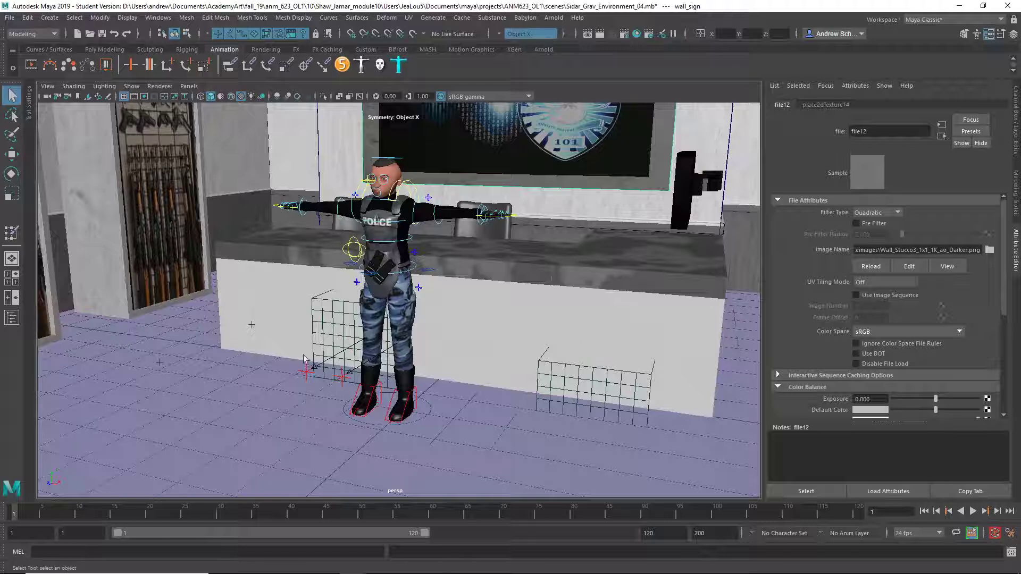
# Examine the row of gun racks and the black drinking fountain between them, selecting the fountain's white fittings
pyautogui.keyDown('alt'); pyautogui.moveTo(307, 359); pyautogui.dragTo(568, 360, button='middle'); pyautogui.keyUp('alt')
pyautogui.keyDown('alt'); pyautogui.moveTo(515, 359); pyautogui.dragTo(326, 333); pyautogui.keyUp('alt')
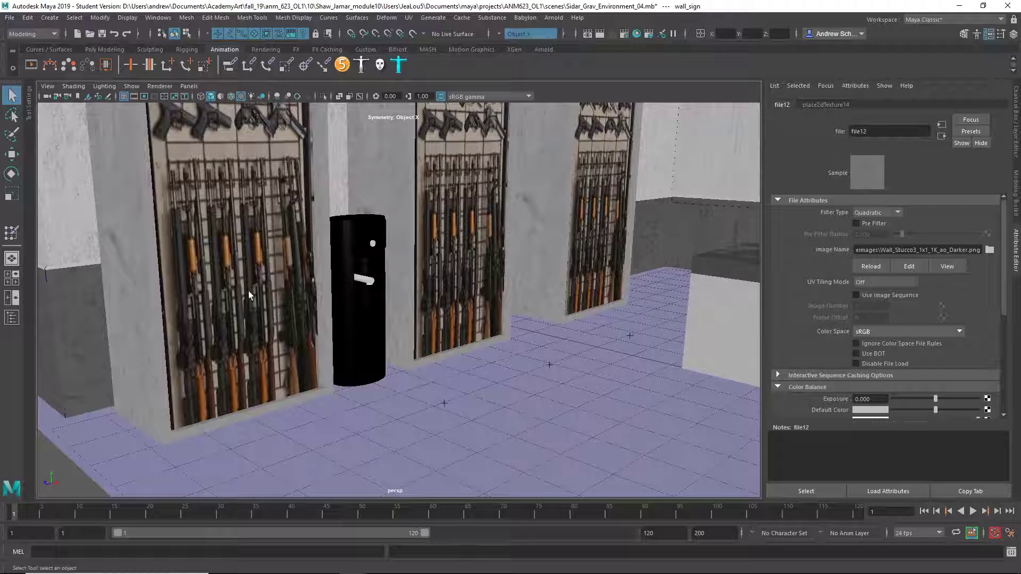
pyautogui.keyDown('alt'); pyautogui.moveTo(513, 462); pyautogui.dragTo(312, 459); pyautogui.keyUp('alt')
pyautogui.keyDown('alt'); pyautogui.moveTo(350, 399); pyautogui.dragTo(396, 395); pyautogui.keyUp('alt')
pyautogui.keyDown('alt'); pyautogui.moveTo(553, 392); pyautogui.dragTo(404, 391, button='right'); pyautogui.keyUp('alt')
pyautogui.keyDown('alt'); pyautogui.moveTo(559, 407); pyautogui.dragTo(616, 422); pyautogui.keyUp('alt')
pyautogui.keyDown('alt'); pyautogui.moveTo(615, 422); pyautogui.dragTo(376, 418, button='right'); pyautogui.keyUp('alt')
pyautogui.keyDown('alt'); pyautogui.moveTo(375, 417); pyautogui.dragTo(522, 431); pyautogui.keyUp('alt')
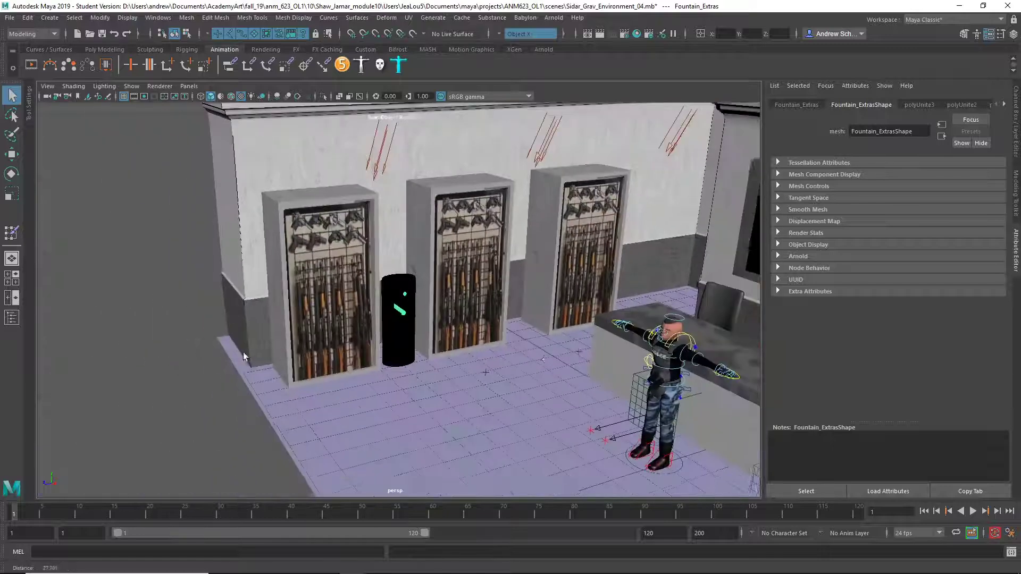
# Review the overall room layout from the gun racks across to the desk, character and scanner wall
pyautogui.keyDown('alt'); pyautogui.moveTo(244, 356); pyautogui.dragTo(595, 348); pyautogui.keyUp('alt')
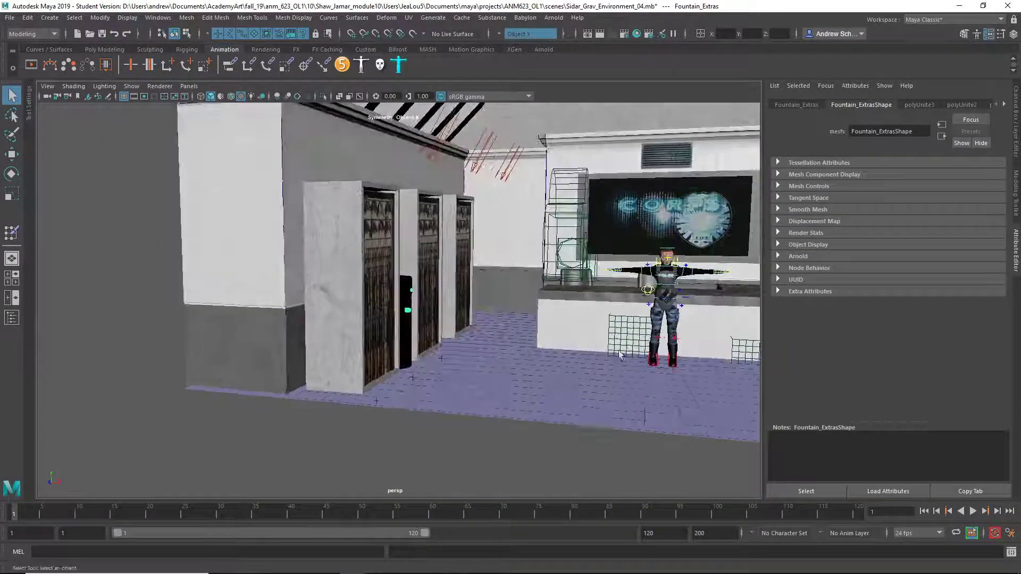
pyautogui.keyDown('alt'); pyautogui.moveTo(675, 351); pyautogui.dragTo(647, 357); pyautogui.keyUp('alt')
pyautogui.keyDown('alt'); pyautogui.moveTo(648, 356); pyautogui.dragTo(365, 356, button='right'); pyautogui.keyUp('alt')
pyautogui.keyDown('alt'); pyautogui.moveTo(365, 356); pyautogui.dragTo(580, 371); pyautogui.keyUp('alt')
pyautogui.keyDown('alt'); pyautogui.moveTo(580, 371); pyautogui.dragTo(888, 380, button='right'); pyautogui.keyUp('alt')
pyautogui.keyDown('alt'); pyautogui.moveTo(616, 379); pyautogui.dragTo(479, 366, button='middle'); pyautogui.keyUp('alt')
pyautogui.keyDown('alt'); pyautogui.moveTo(477, 366); pyautogui.dragTo(607, 369); pyautogui.keyUp('alt')
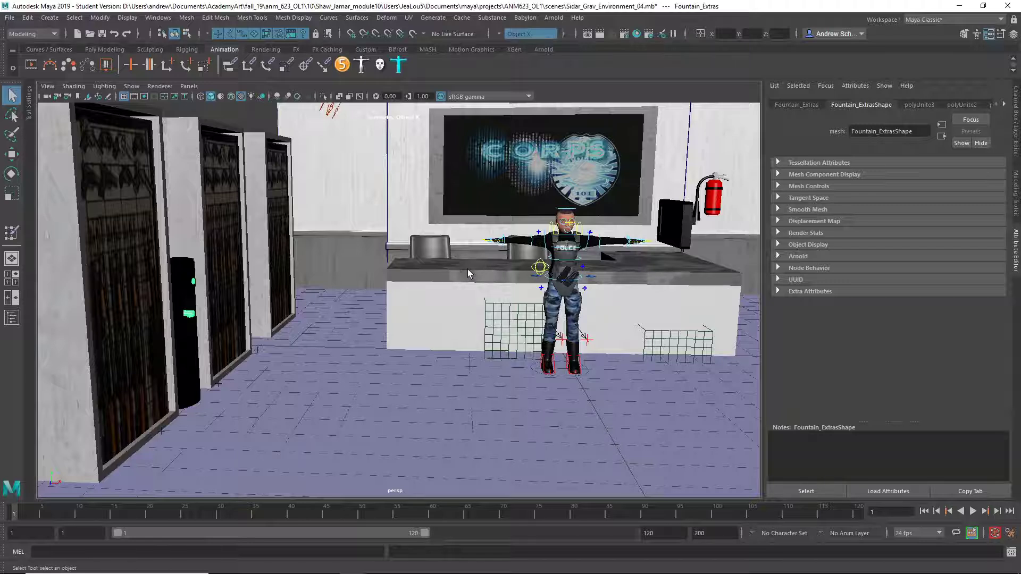
pyautogui.scroll(-3, 560, 374)
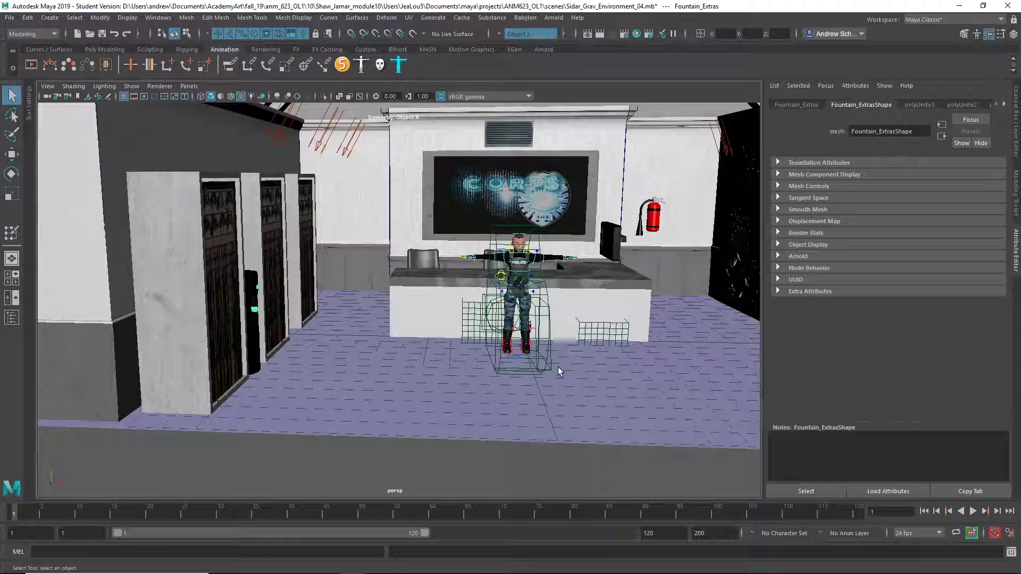
pyautogui.scroll(-3, 632, 381)
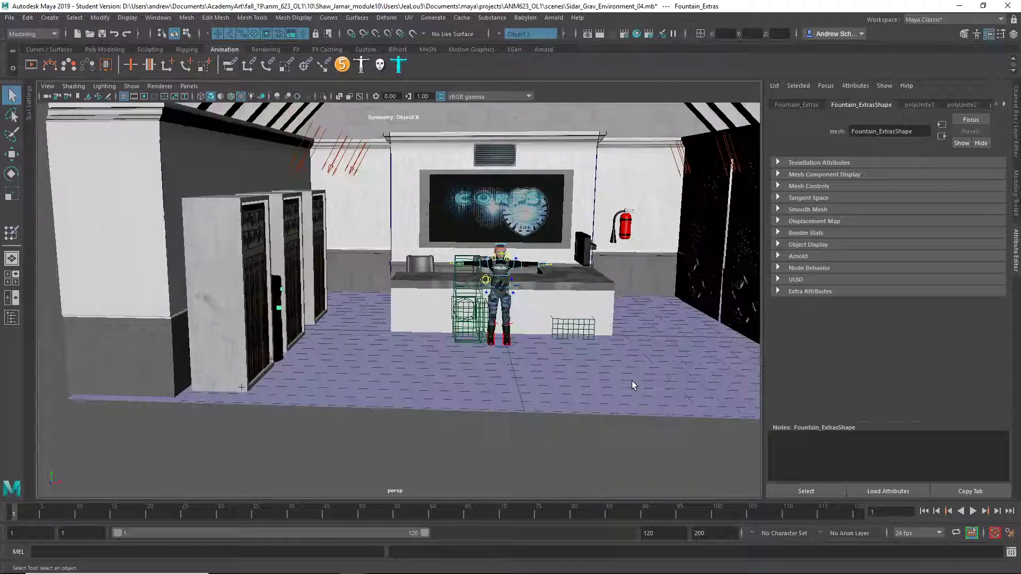
pyautogui.scroll(2, 644, 379)
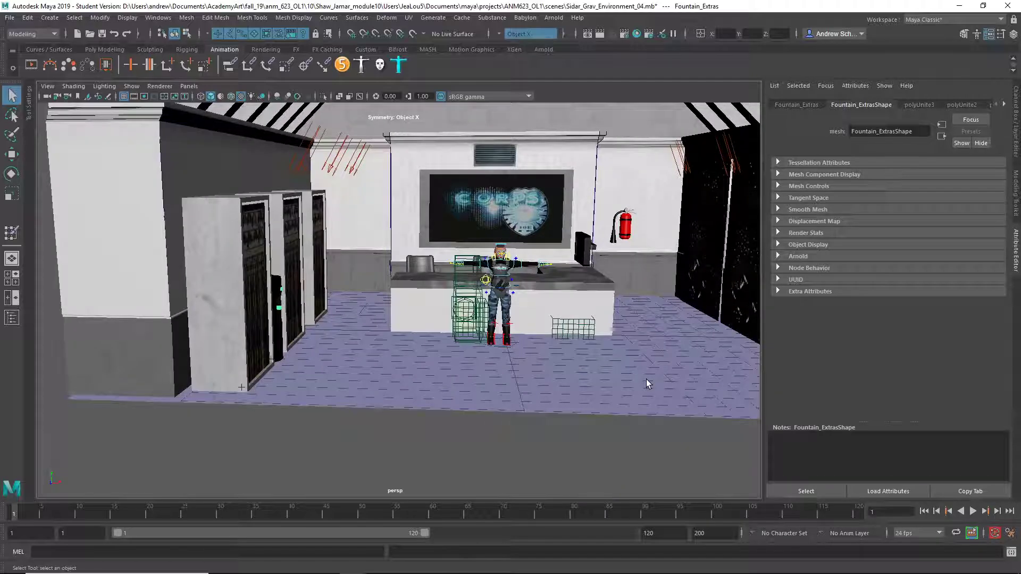